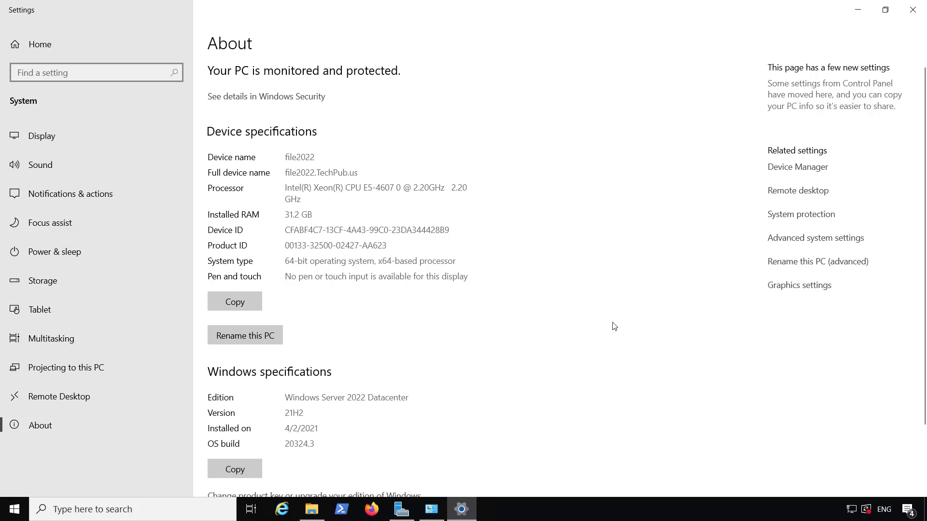
Close Windows Settings and minimize Control Panel to reveal the Veritas DVD drive in This PC
{"action": "left_click_drag", "start_coordinate": [298, 394], "coordinate": [501, 403]}
{"action": "left_click", "coordinate": [753, 187]}
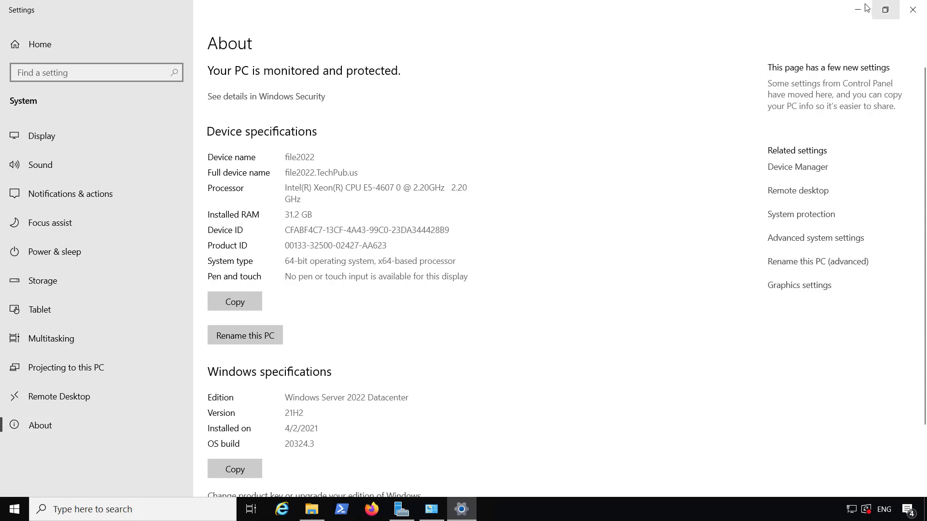
{"action": "left_click", "coordinate": [912, 11]}
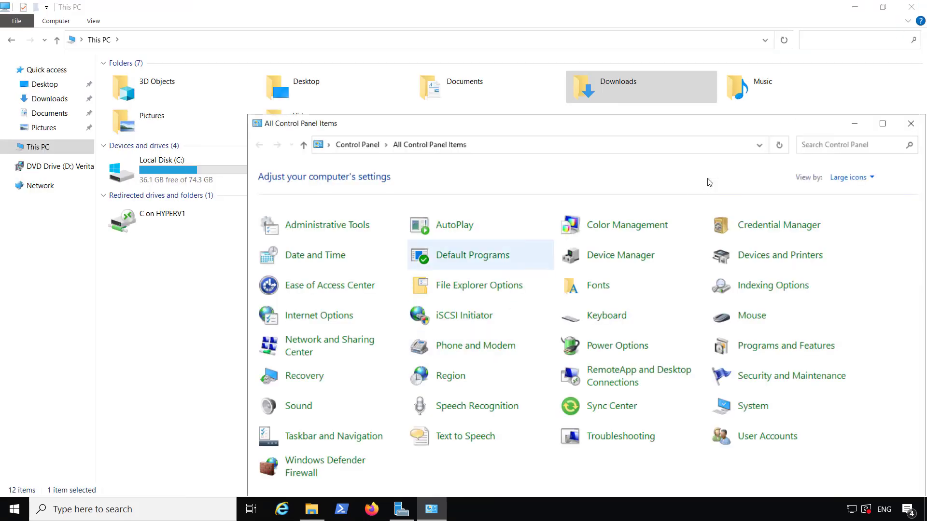
{"action": "left_click", "coordinate": [851, 127]}
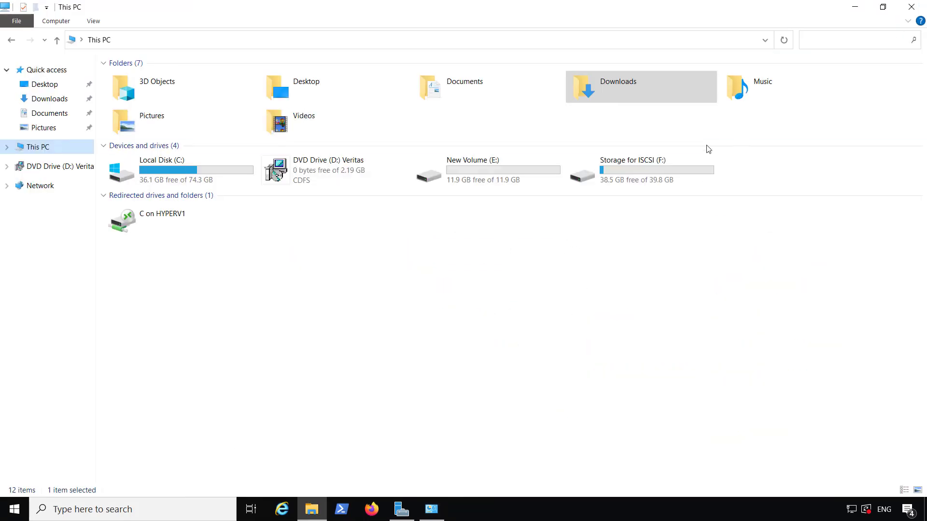
Open the Veritas DVD drive and confirm English as the DVD Browser language
{"action": "double_click", "coordinate": [341, 169]}
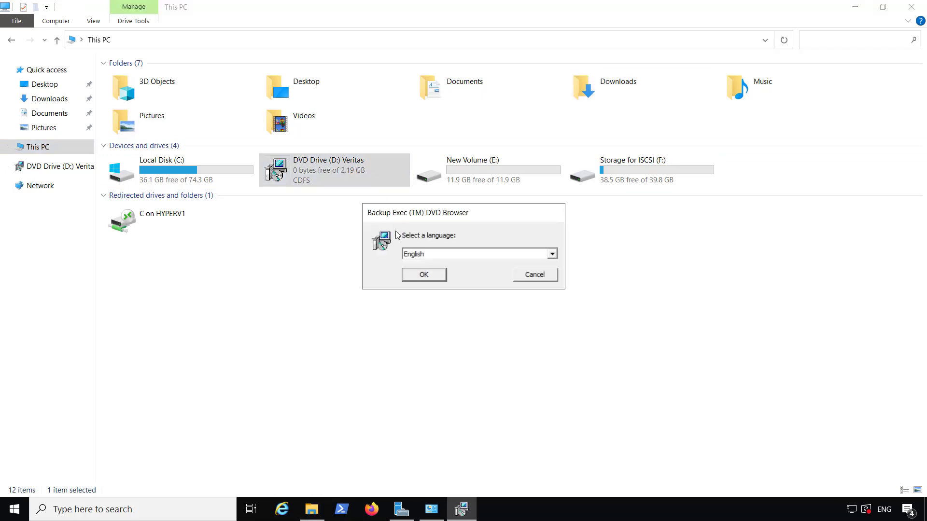
{"action": "left_click", "coordinate": [423, 275]}
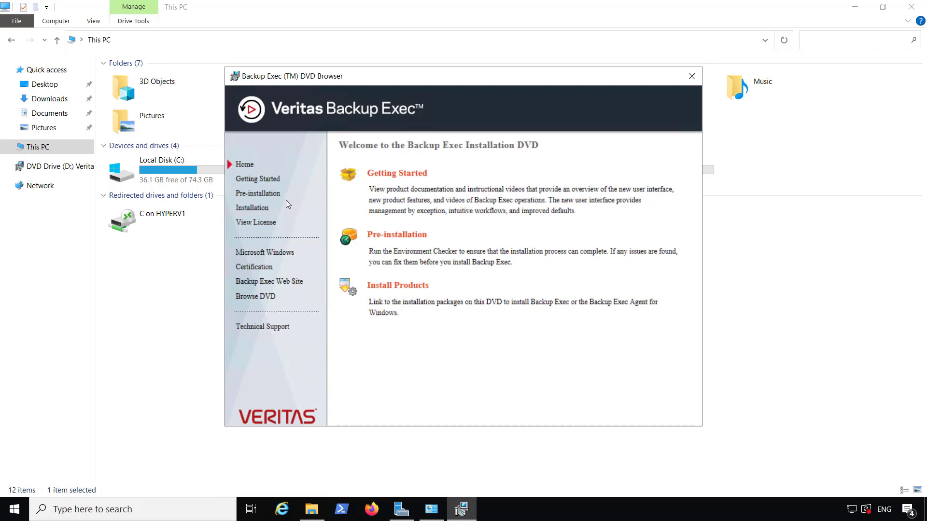
Start the Pre-installation Backup Exec environment check on the local computer
{"action": "left_click", "coordinate": [273, 195]}
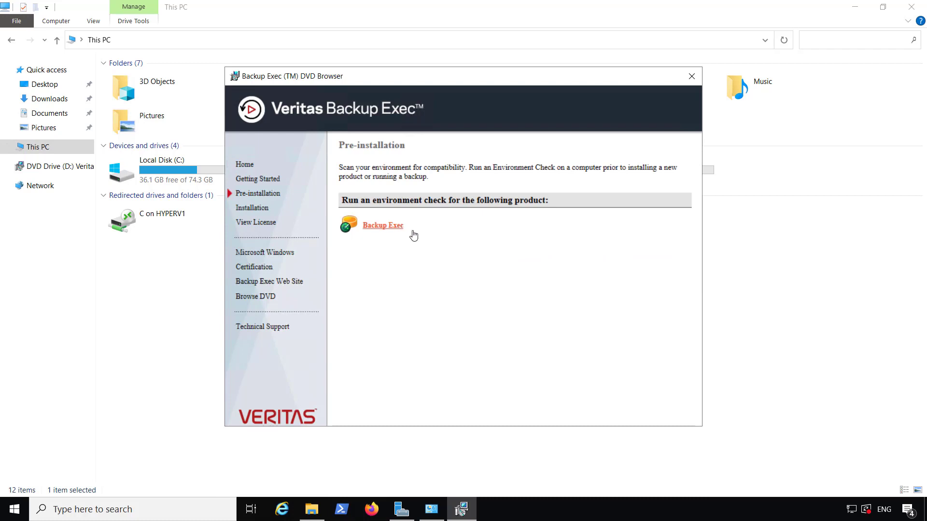
{"action": "left_click", "coordinate": [430, 241]}
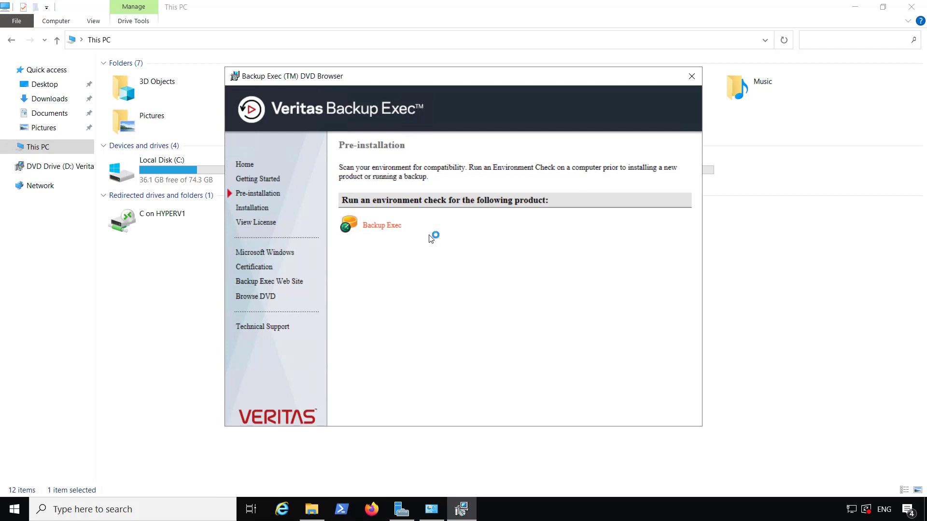
{"action": "left_click", "coordinate": [606, 422]}
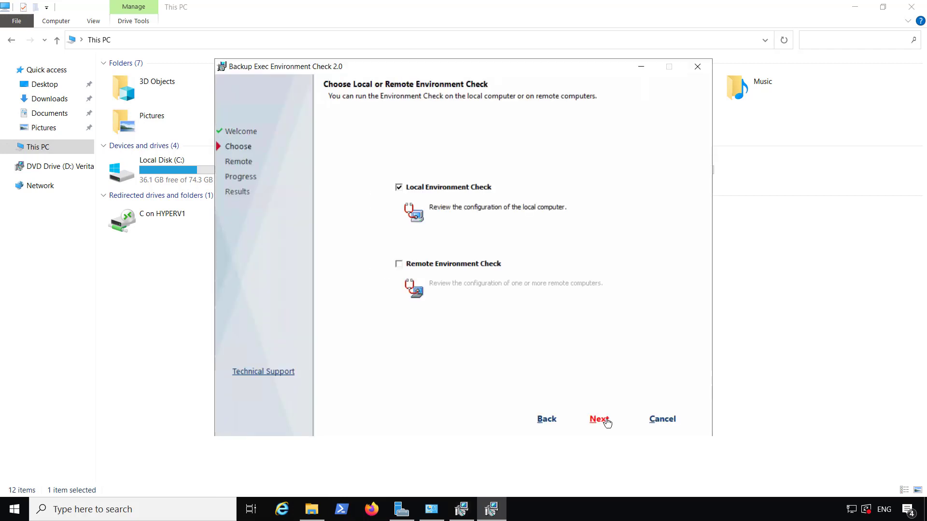
{"action": "left_click", "coordinate": [607, 423]}
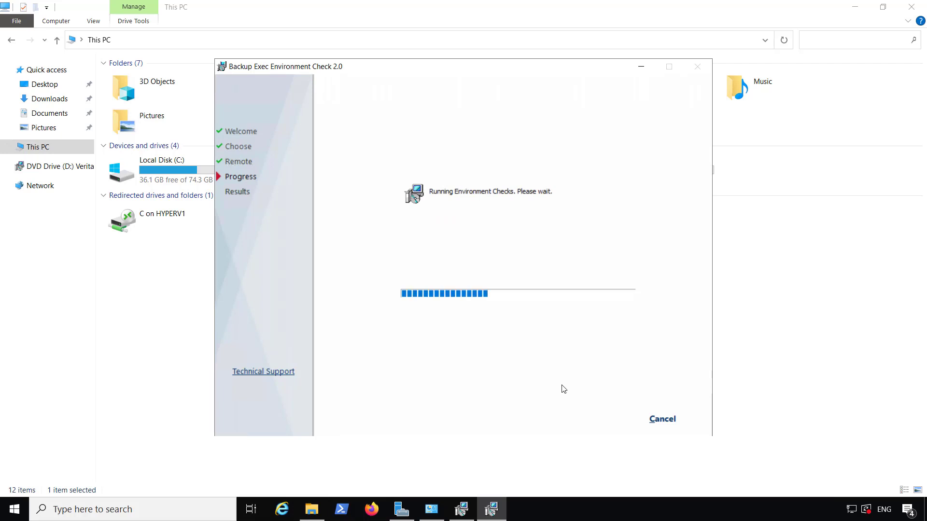
Scroll through the check results, noting four warnings including SQL Server
{"action": "scroll", "coordinate": [535, 307], "scroll_direction": "down", "scroll_amount": 4}
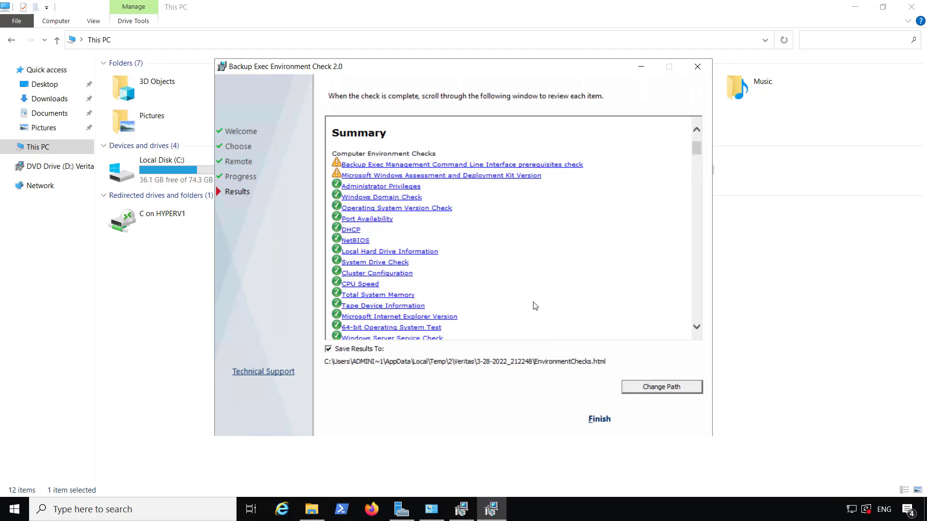
{"action": "scroll", "coordinate": [535, 306], "scroll_direction": "down", "scroll_amount": 9}
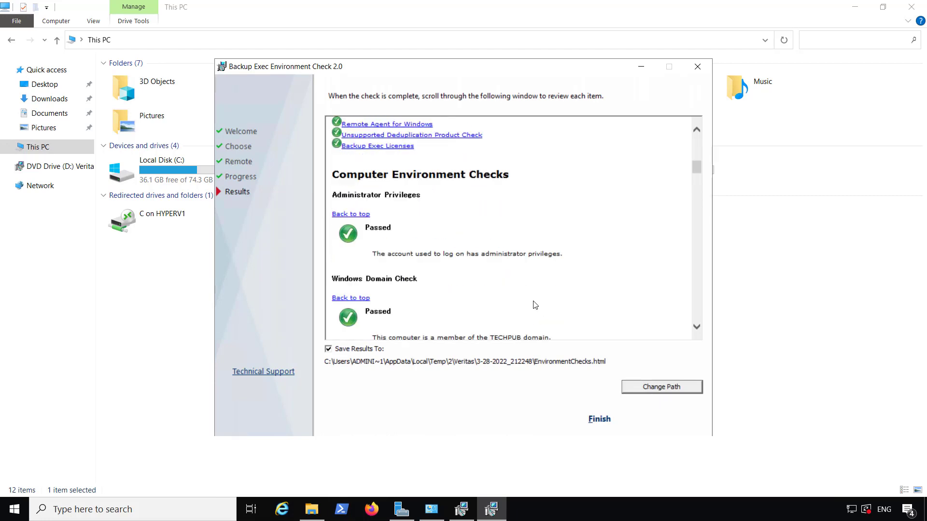
{"action": "scroll", "coordinate": [535, 305], "scroll_direction": "up", "scroll_amount": 5}
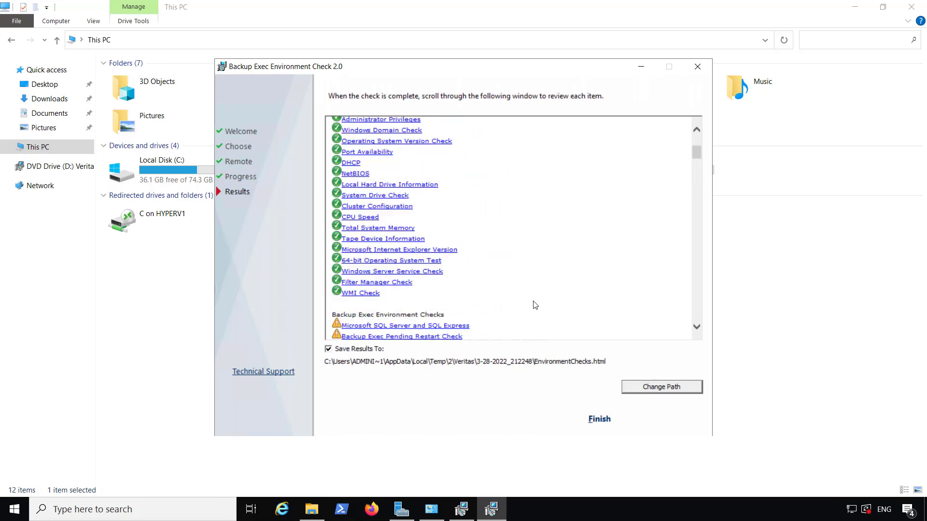
{"action": "scroll", "coordinate": [535, 305], "scroll_direction": "up", "scroll_amount": 3}
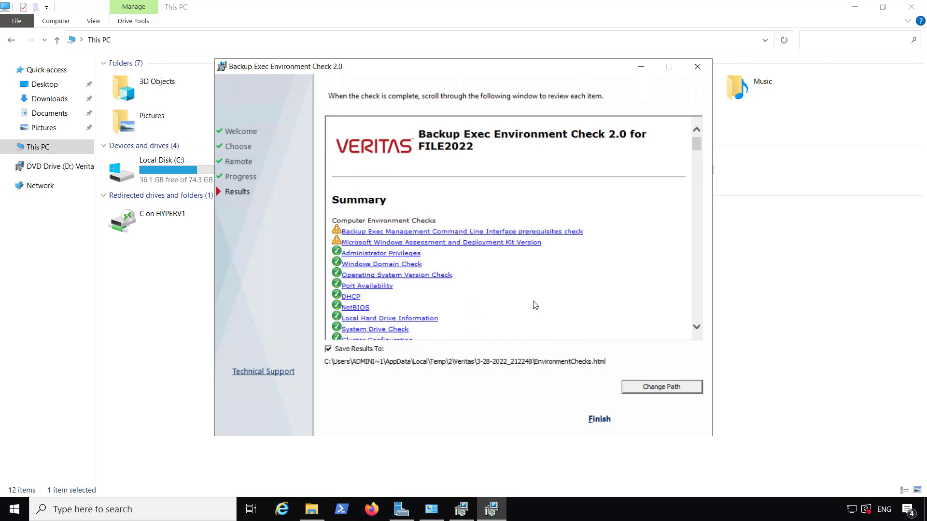
{"action": "scroll", "coordinate": [535, 305], "scroll_direction": "down", "scroll_amount": 1}
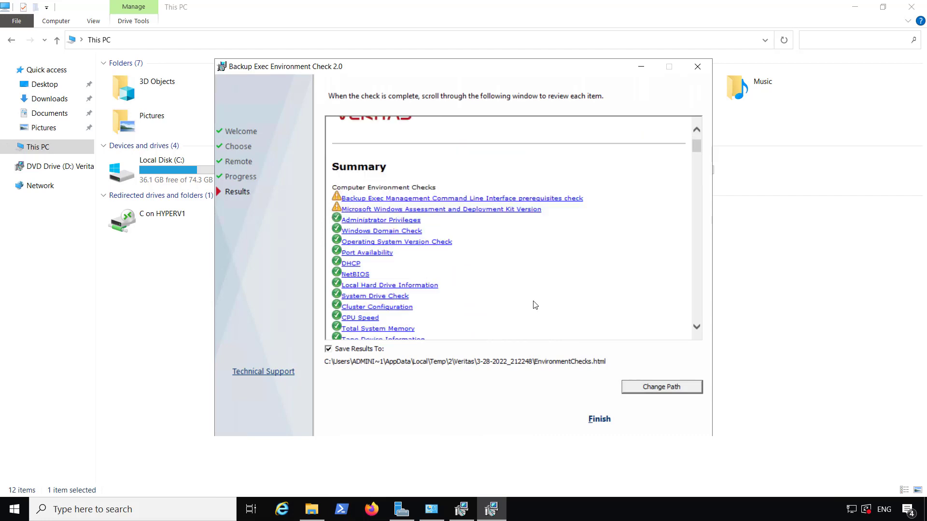
{"action": "scroll", "coordinate": [535, 305], "scroll_direction": "down", "scroll_amount": 4}
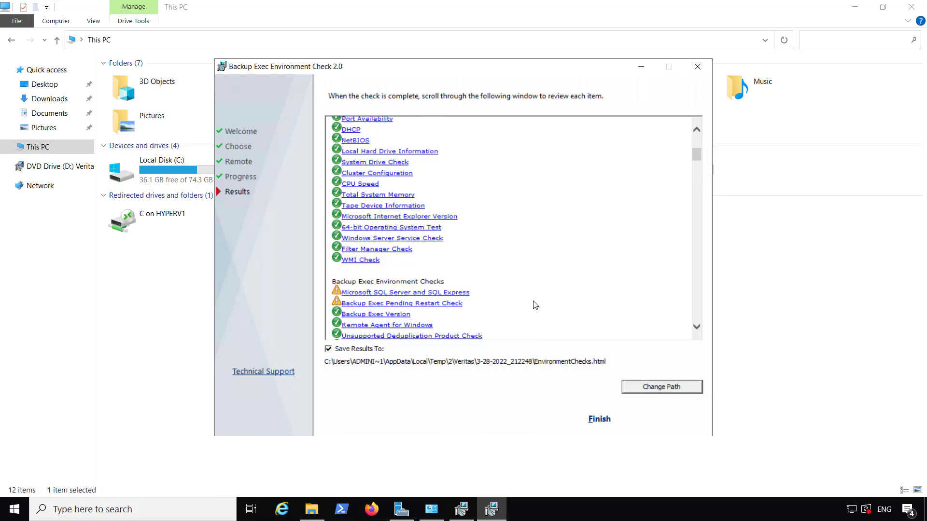
{"action": "scroll", "coordinate": [535, 305], "scroll_direction": "up", "scroll_amount": 5}
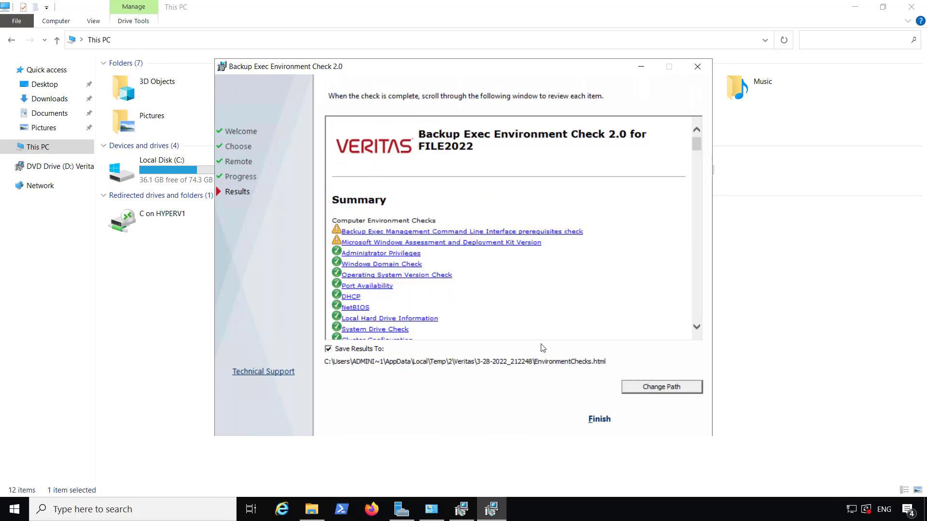
Finish the environment check and launch the Backup Exec installer from the Installation options
{"action": "left_click", "coordinate": [599, 420]}
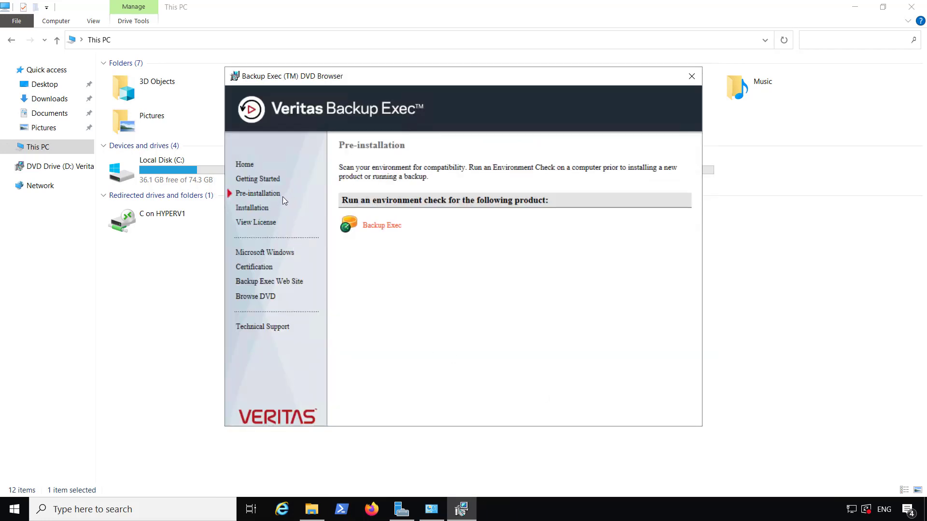
{"action": "left_click", "coordinate": [263, 208]}
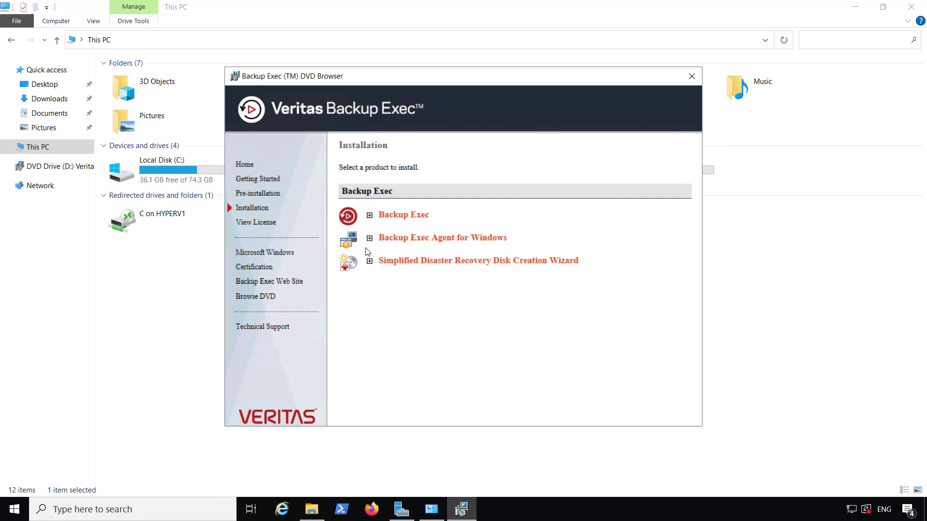
{"action": "left_click", "coordinate": [370, 215]}
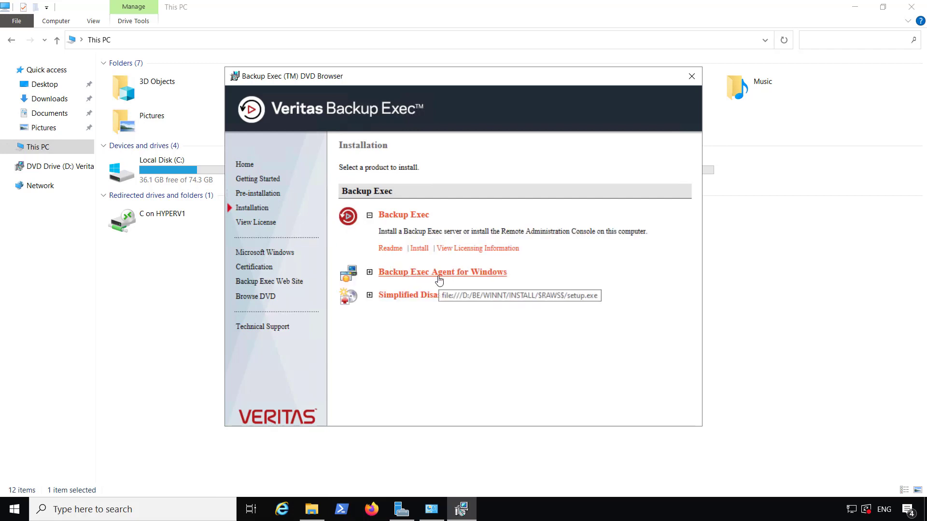
{"action": "left_click", "coordinate": [420, 250]}
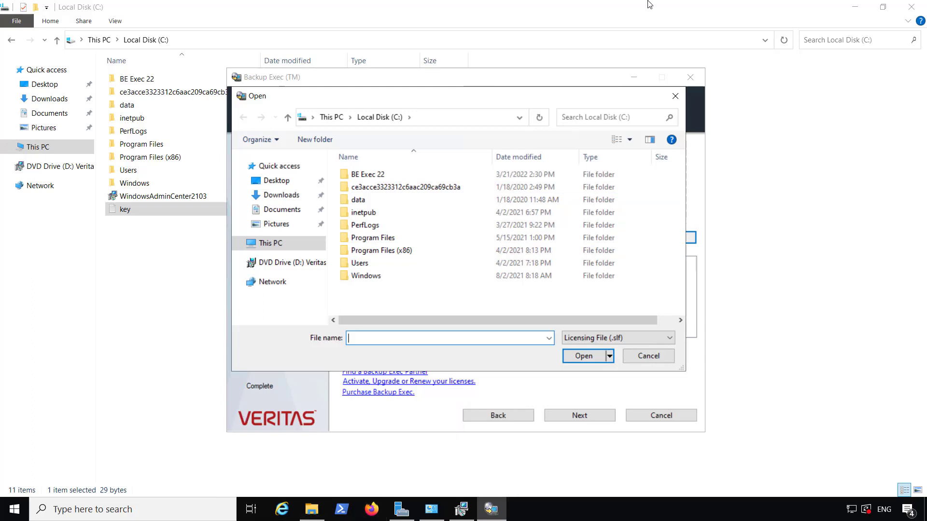
{"action": "mouse_move", "coordinate": [658, 3]}
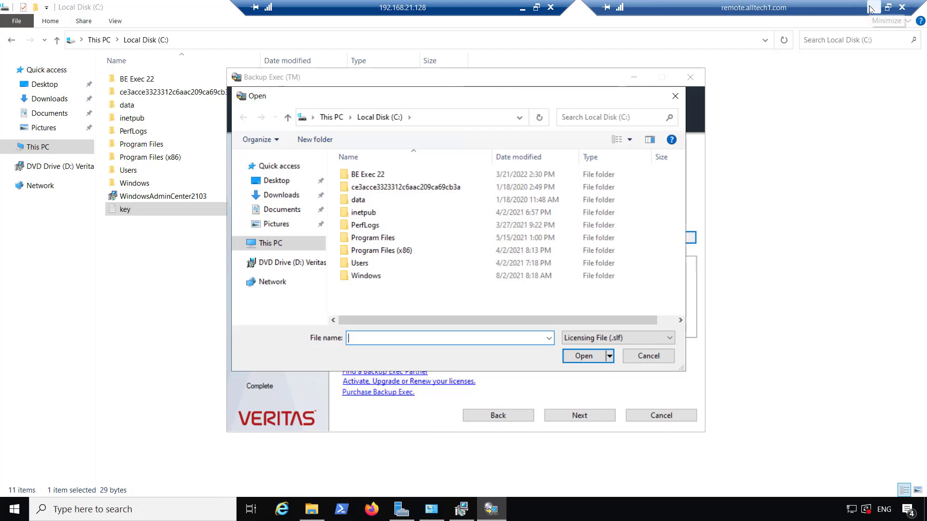
On the local machine, copy the .slf licence file from the Backup Exec 22 folder
{"action": "left_click", "coordinate": [521, 9]}
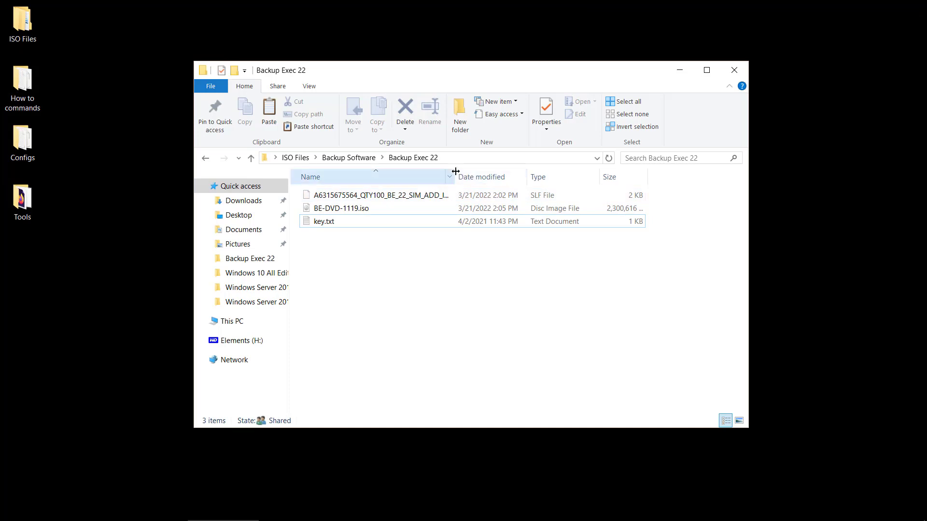
{"action": "left_click_drag", "start_coordinate": [458, 172], "coordinate": [516, 177]}
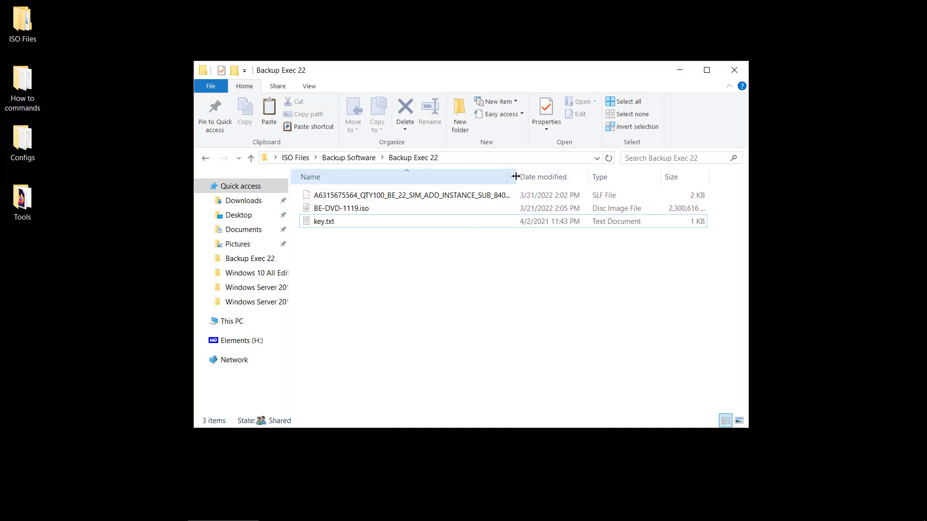
{"action": "right_click", "coordinate": [410, 195]}
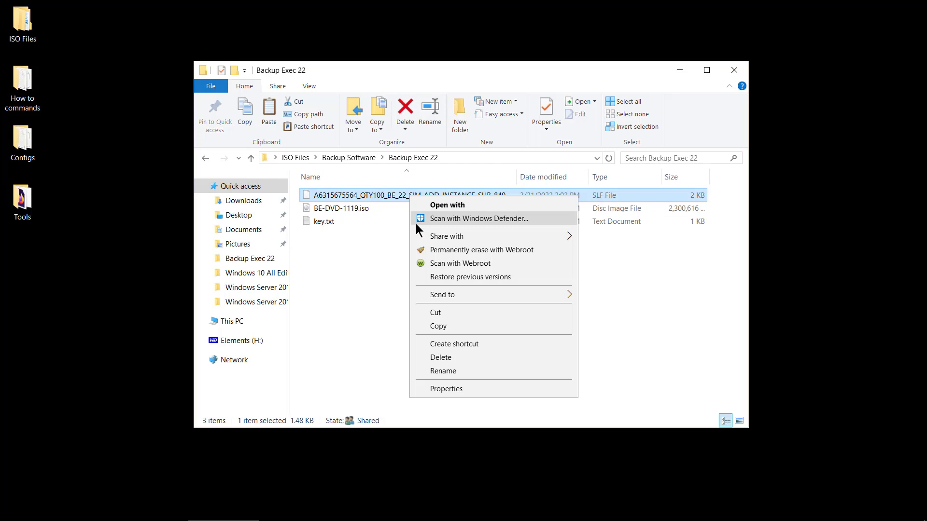
{"action": "left_click", "coordinate": [436, 325]}
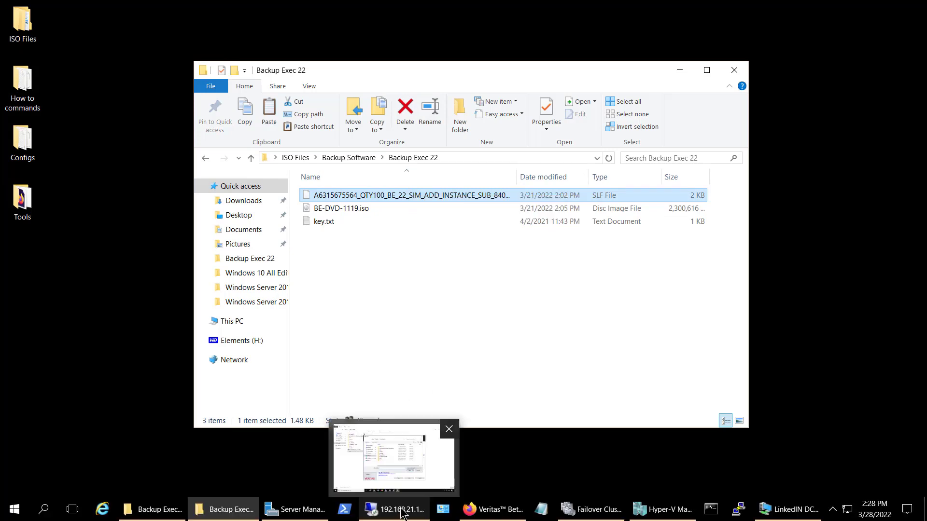
Paste the .slf licence into Local Disk (C:) and proceed past Add Licenses and Configure Features
{"action": "left_click", "coordinate": [402, 512]}
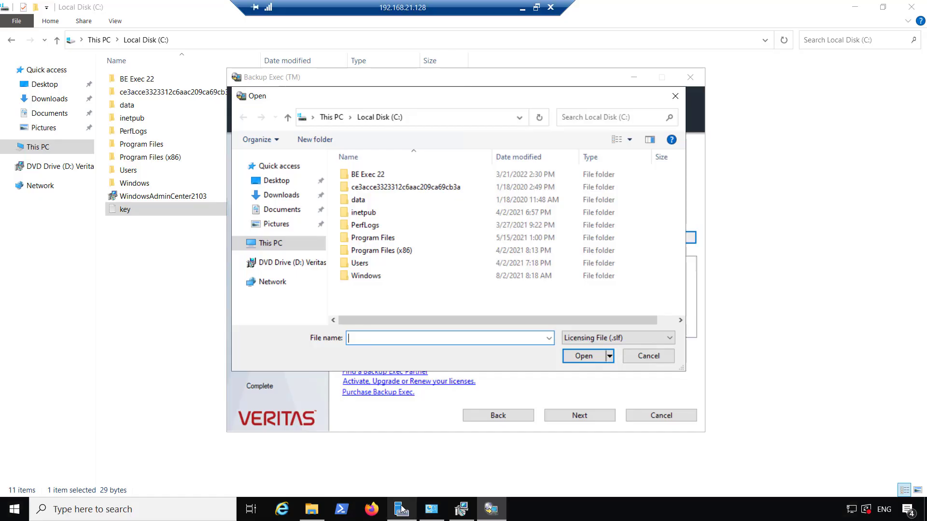
{"action": "right_click", "coordinate": [395, 296]}
{"action": "left_click", "coordinate": [424, 358]}
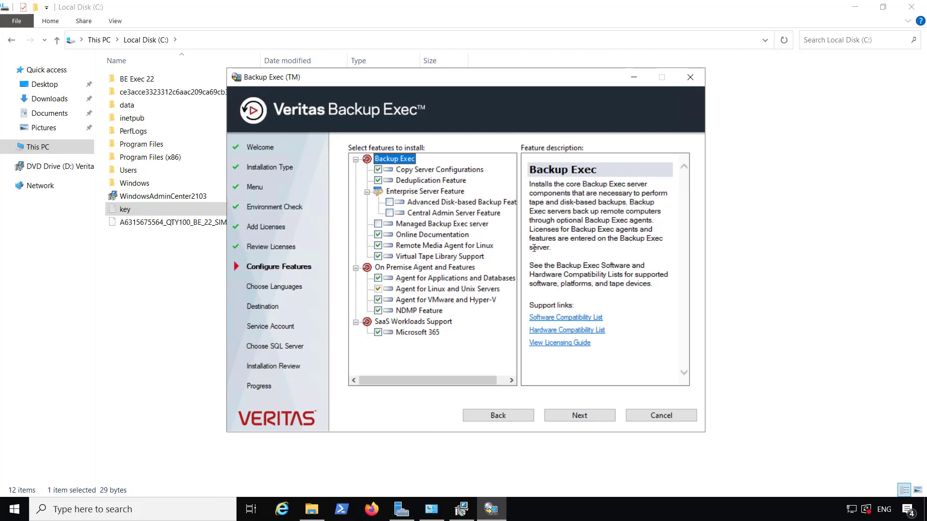
{"action": "key", "text": "v"}
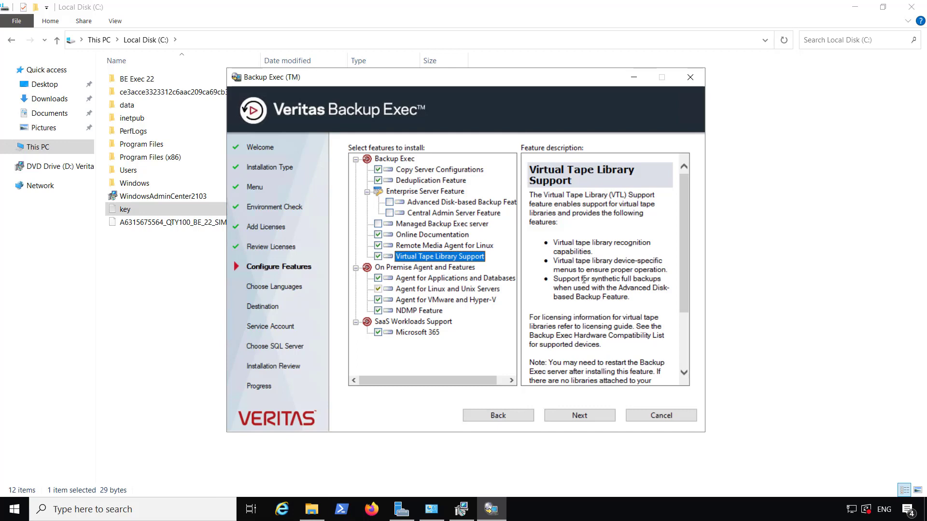
{"action": "scroll", "coordinate": [584, 279], "scroll_direction": "down", "scroll_amount": 1}
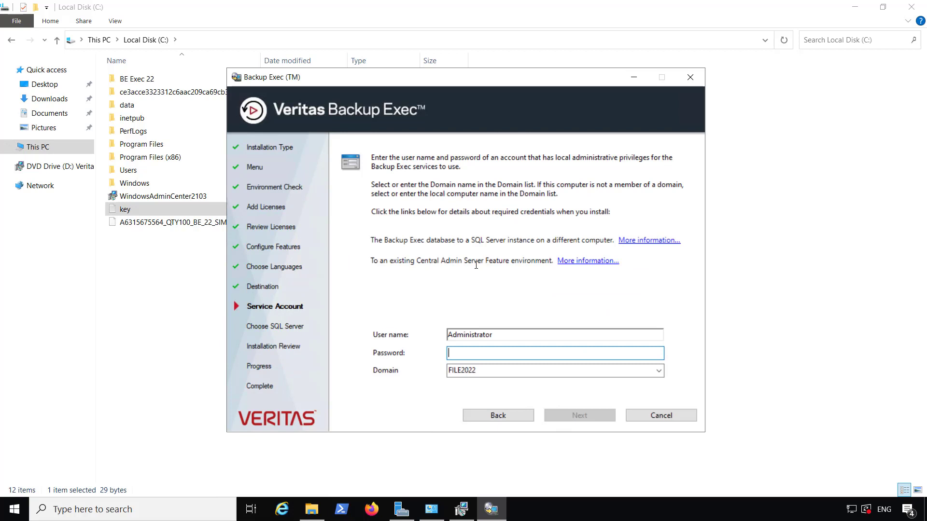
Enter the Administrator account password, acknowledge the granted rights, and let installation complete
{"action": "type", "text": "********"}
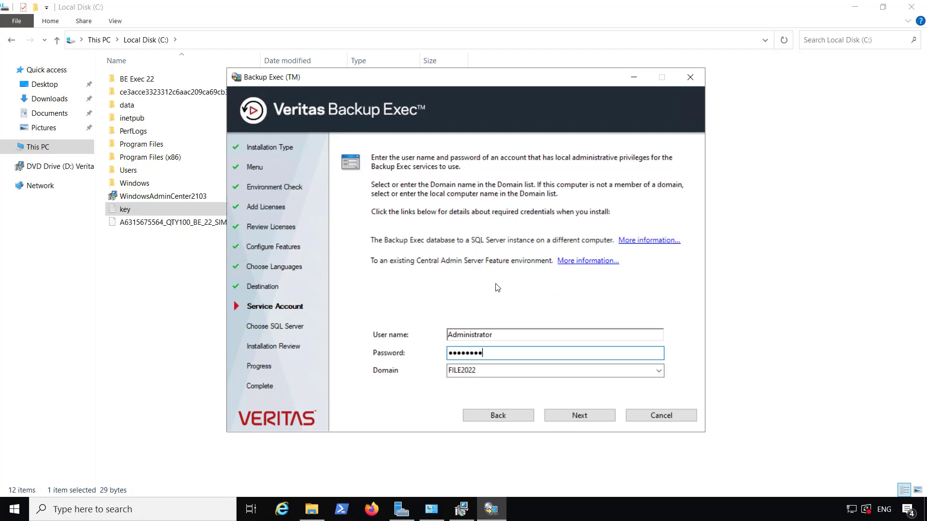
{"action": "key", "text": "Return"}
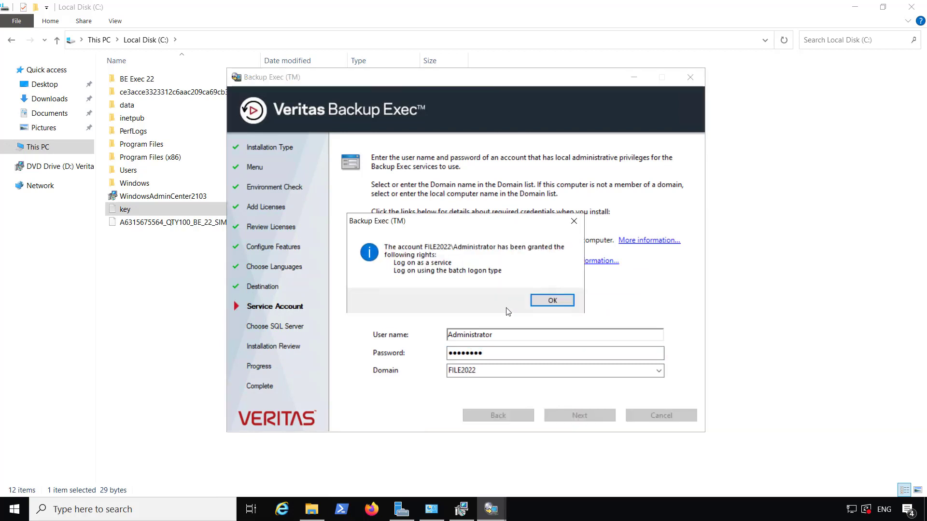
{"action": "key", "text": "Return"}
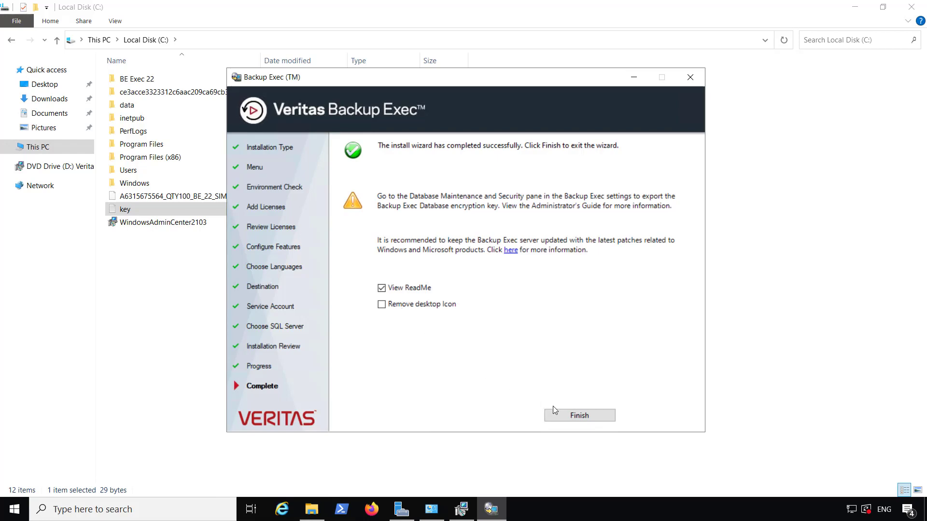
Choose 'Skip the survey and finish the installation' and close the install wizard
{"action": "left_click", "coordinate": [582, 418]}
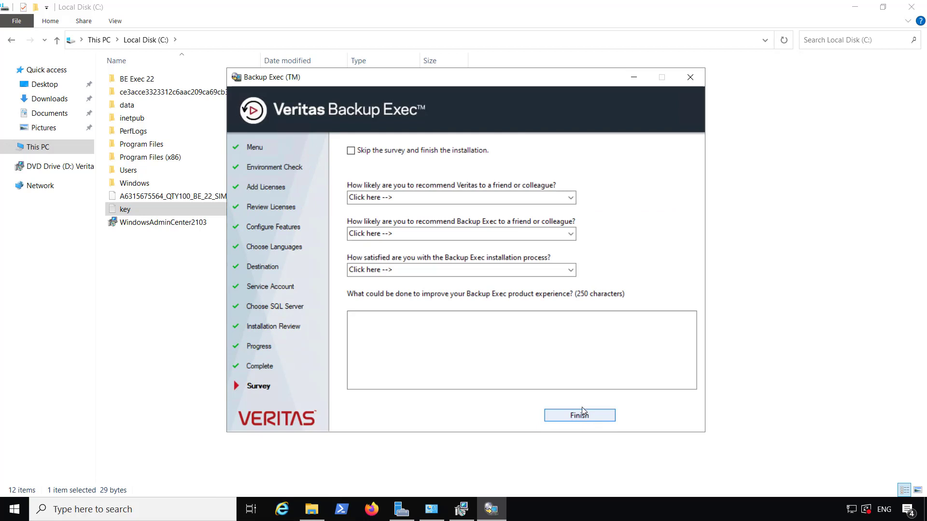
{"action": "left_click", "coordinate": [412, 151]}
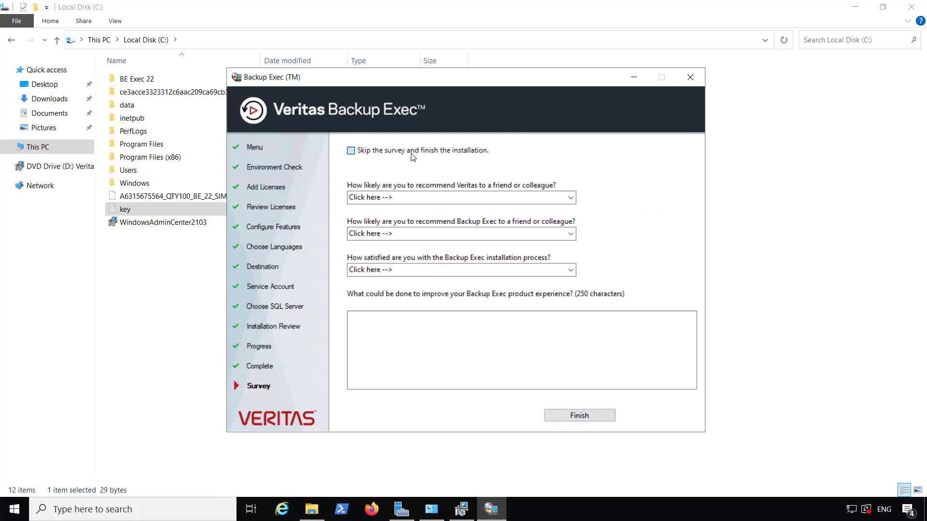
{"action": "left_click", "coordinate": [586, 420]}
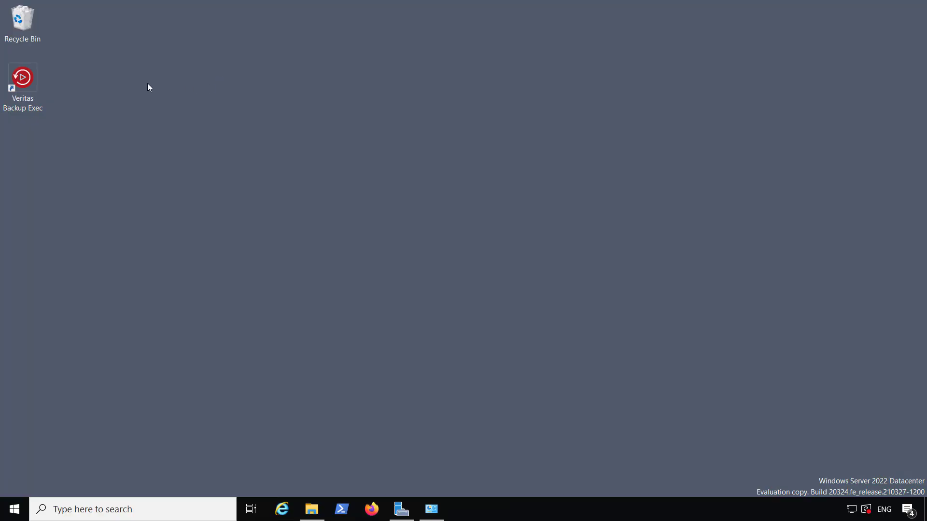
Launch Backup Exec from the desktop and review the Home dashboard's 60-day trial status
{"action": "double_click", "coordinate": [21, 100]}
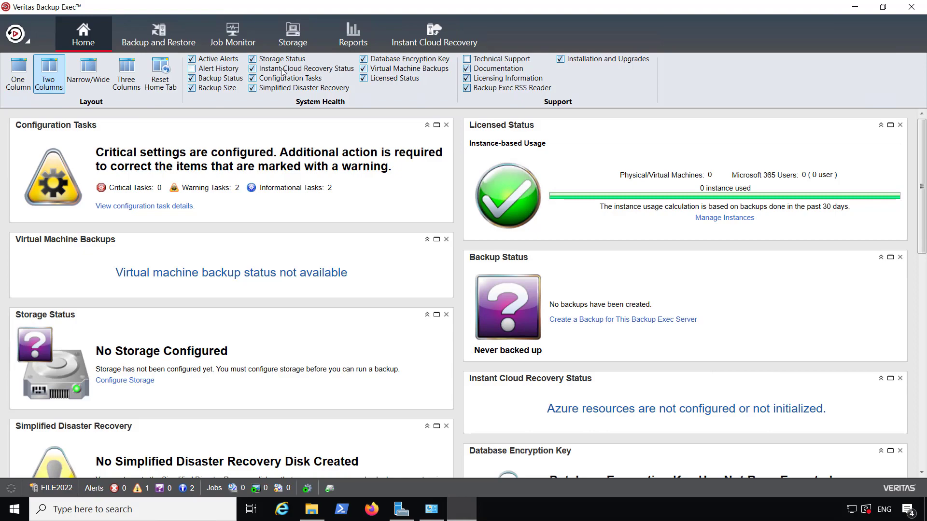
{"action": "scroll", "coordinate": [340, 311], "scroll_direction": "down", "scroll_amount": 2}
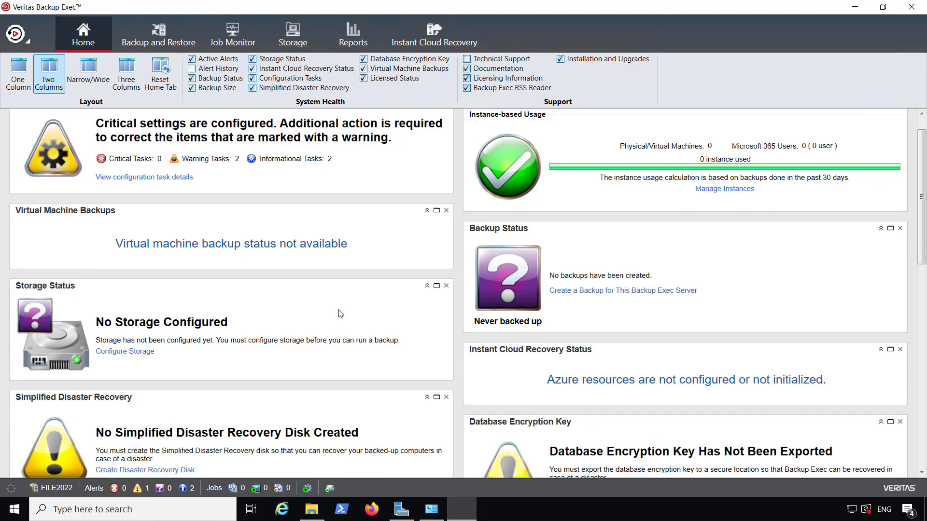
{"action": "scroll", "coordinate": [341, 314], "scroll_direction": "down", "scroll_amount": 4}
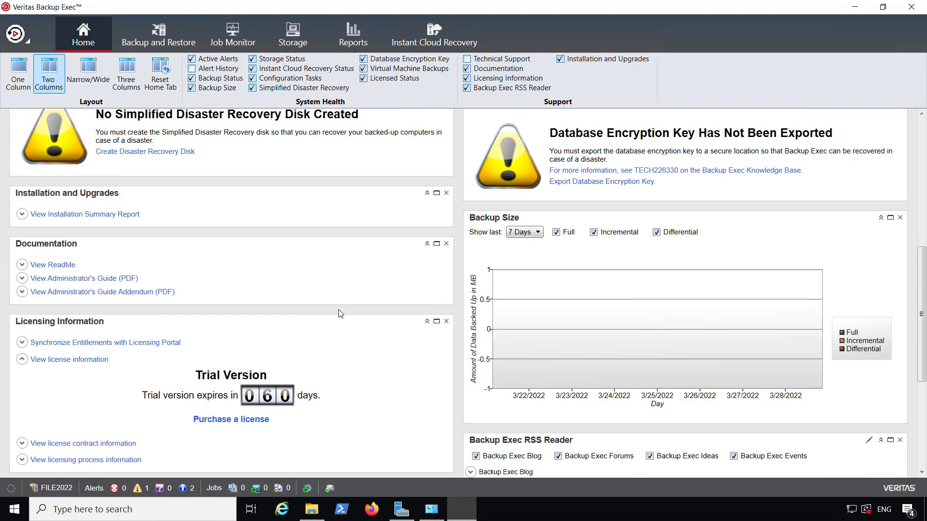
{"action": "scroll", "coordinate": [341, 314], "scroll_direction": "up", "scroll_amount": 5}
{"action": "scroll", "coordinate": [339, 314], "scroll_direction": "up", "scroll_amount": 2}
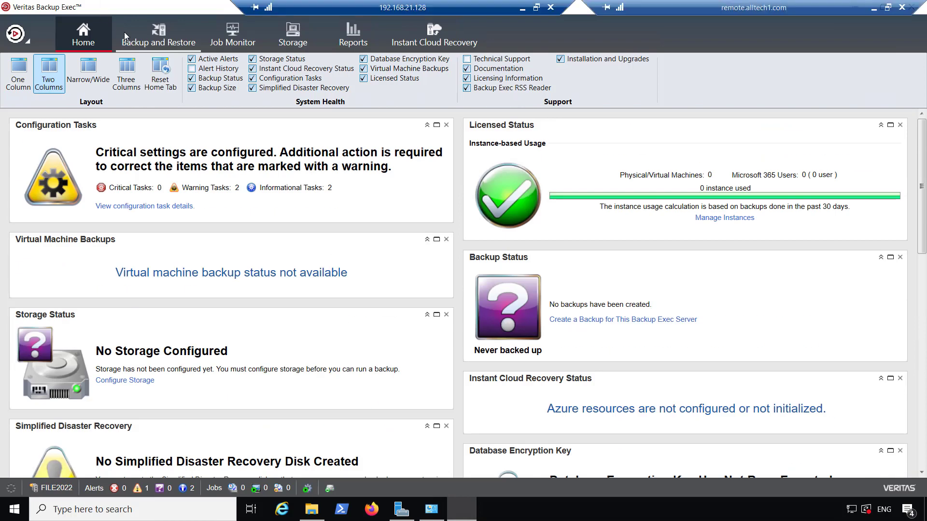
Visit Backup and Restore with its Add options, then Job Monitor, Storage and Reports
{"action": "left_click", "coordinate": [140, 32]}
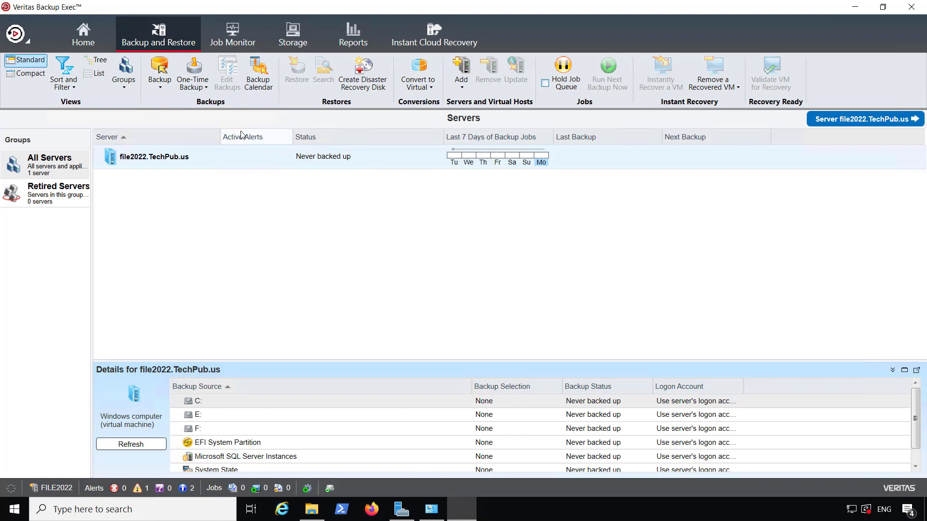
{"action": "left_click", "coordinate": [459, 87]}
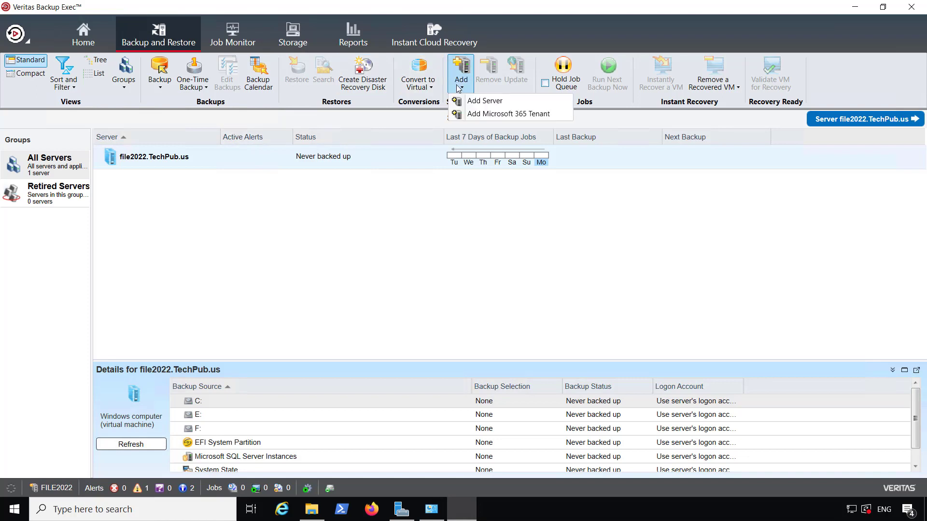
{"action": "left_click", "coordinate": [239, 35]}
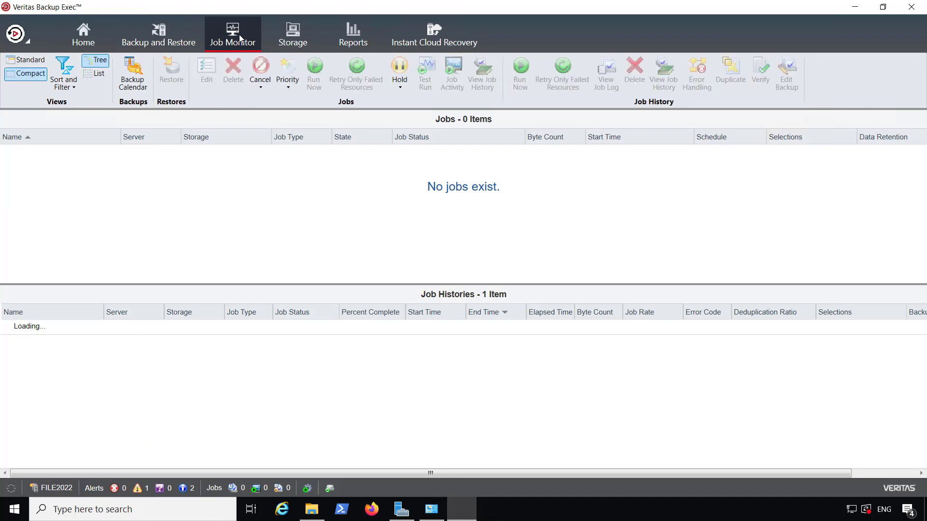
{"action": "left_click", "coordinate": [302, 27]}
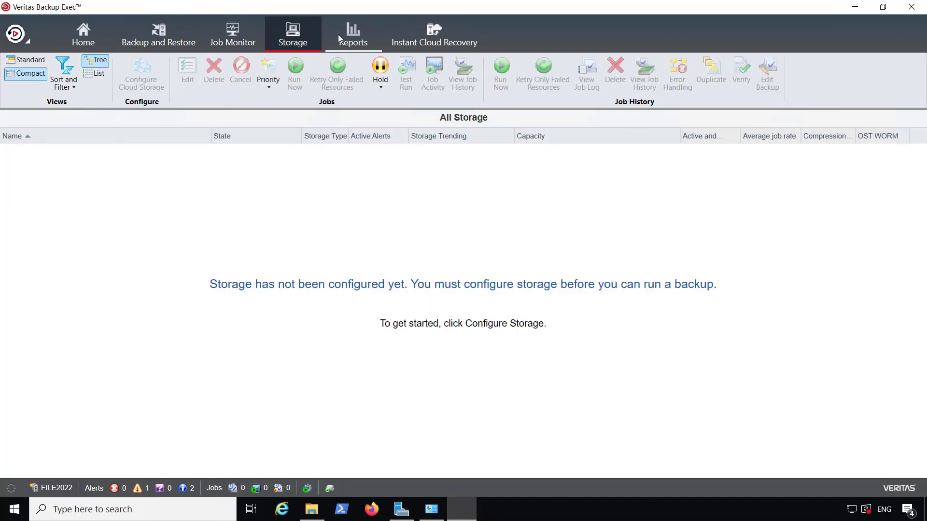
{"action": "left_click", "coordinate": [360, 32]}
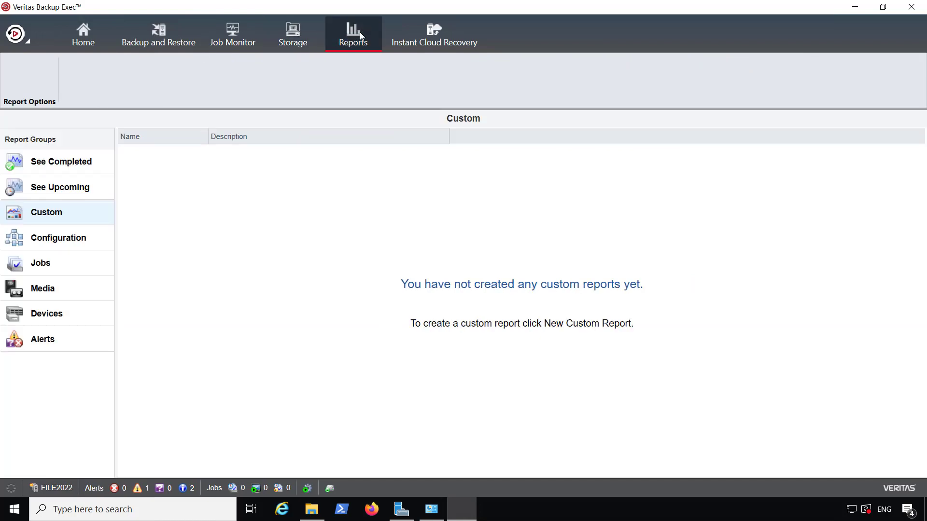